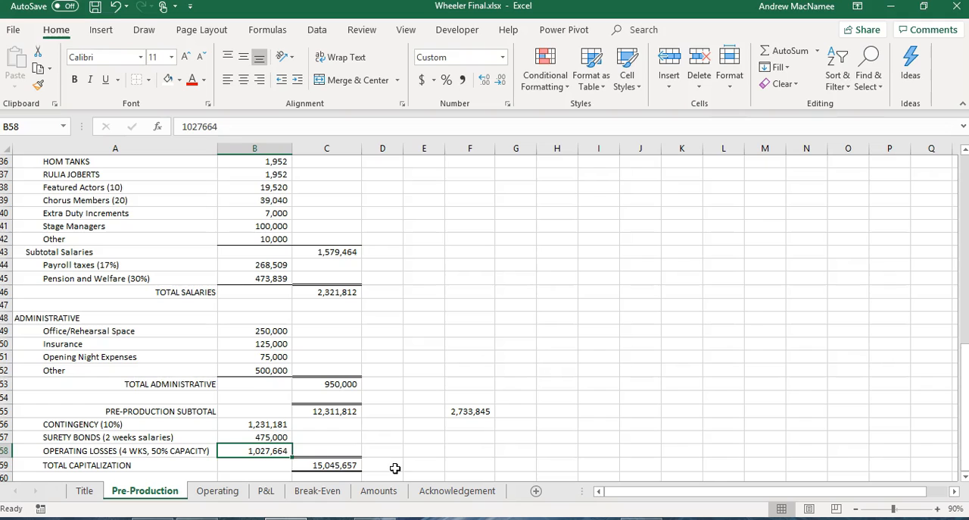
Review the Operating budget sheet from the cast salaries down to the total weekly expenses.
left_click(223, 491)
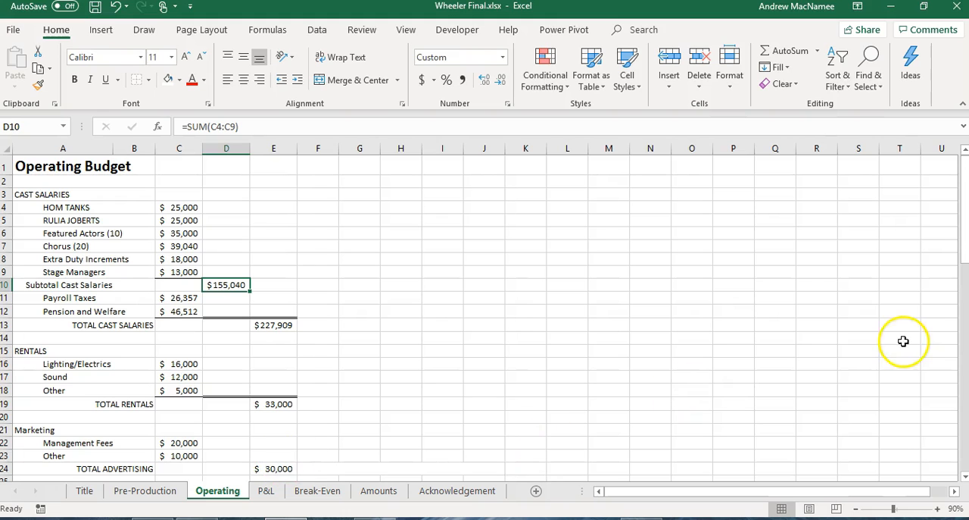
left_click_drag(965, 252, 965, 356)
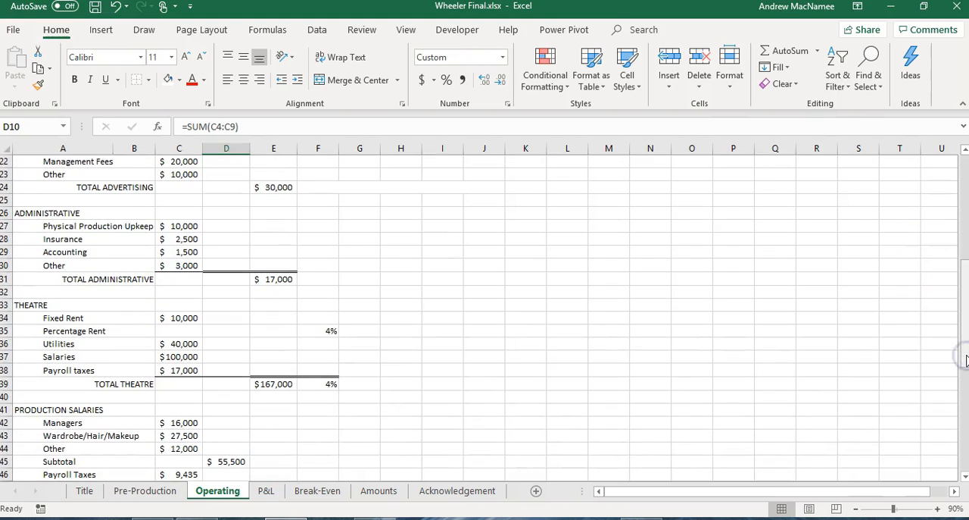
left_click(965, 335)
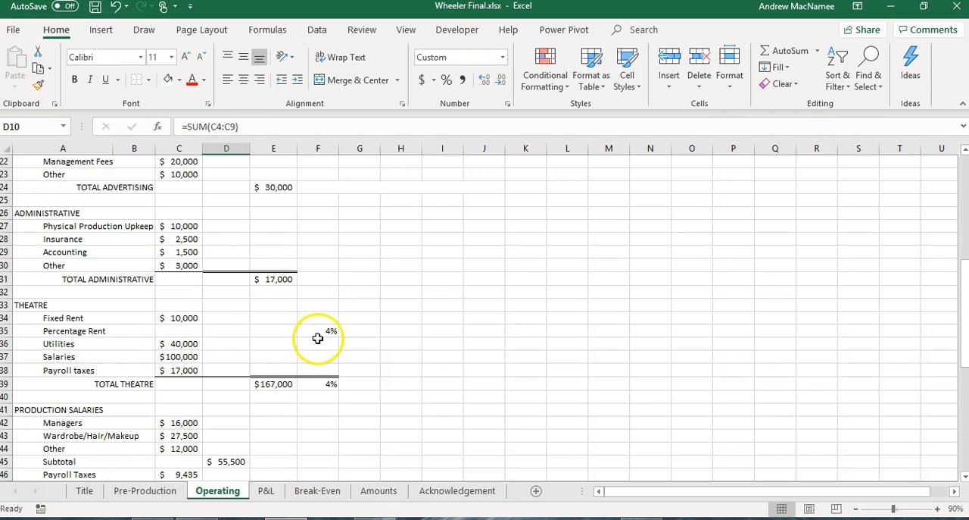
left_click(966, 322)
left_click_drag(967, 322, 963, 447)
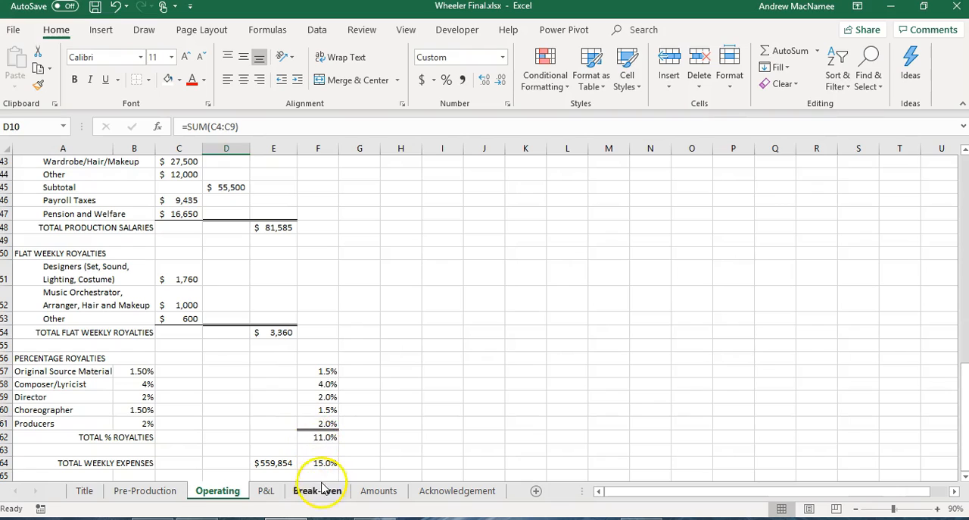
Examine the P&L sheet's baseline capacity, first-week ticket price, capacity and operating profit formulas, and the empty price-by-capacity grid.
left_click(266, 491)
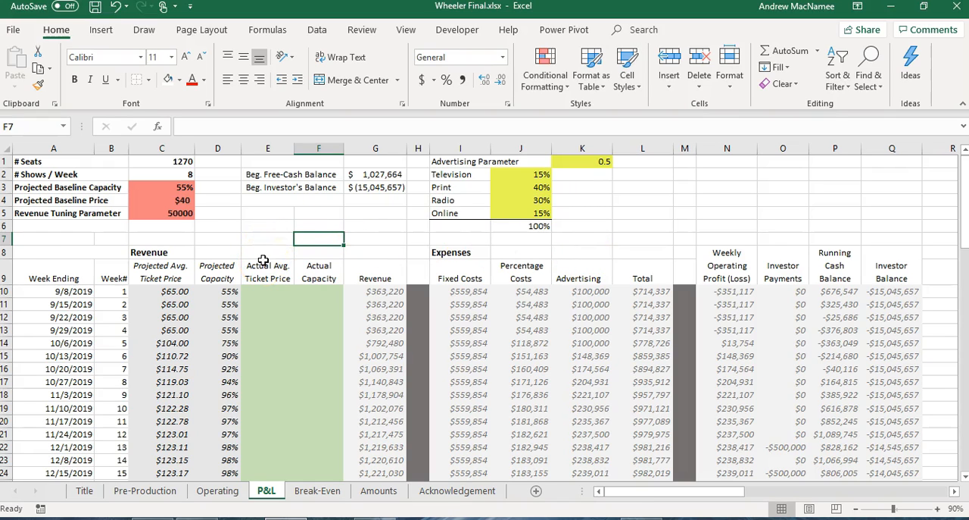
left_click(171, 189)
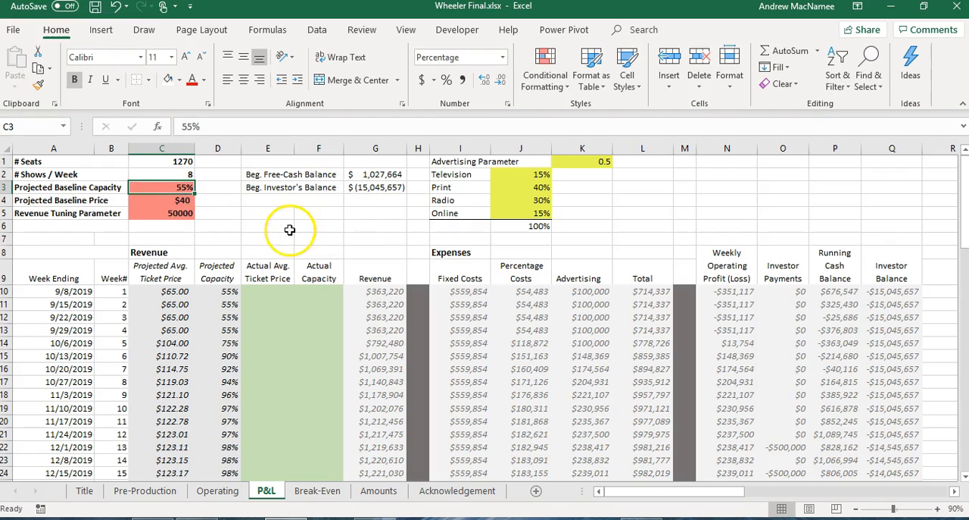
left_click(174, 292)
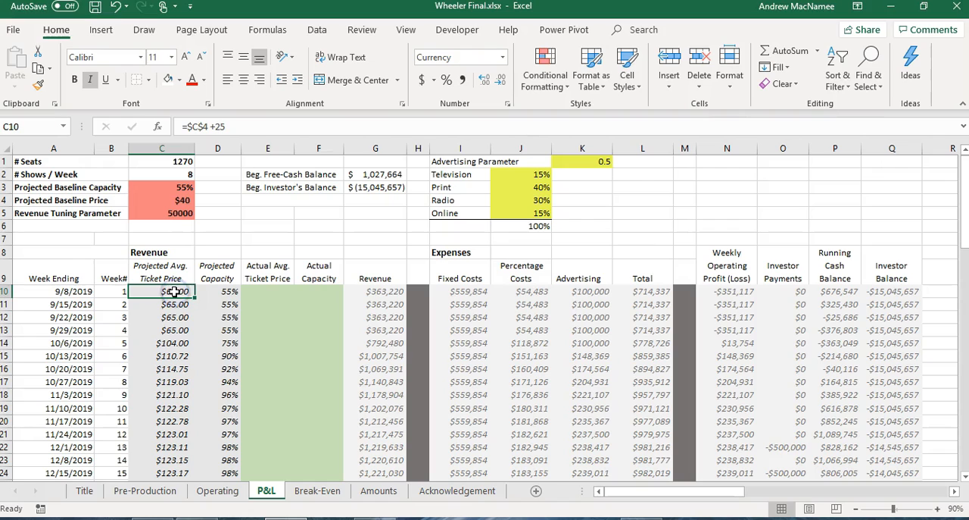
left_click(232, 292)
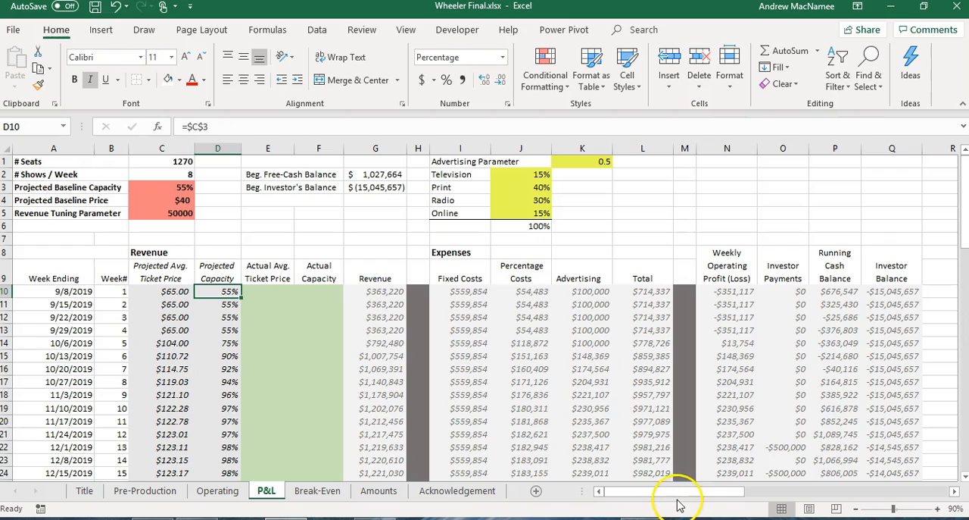
left_click_drag(677, 490, 826, 495)
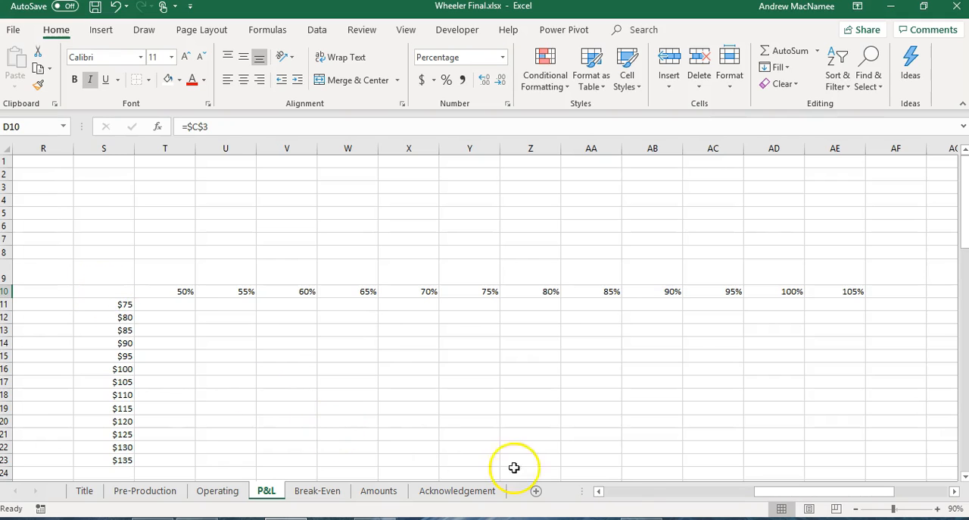
left_click(623, 492)
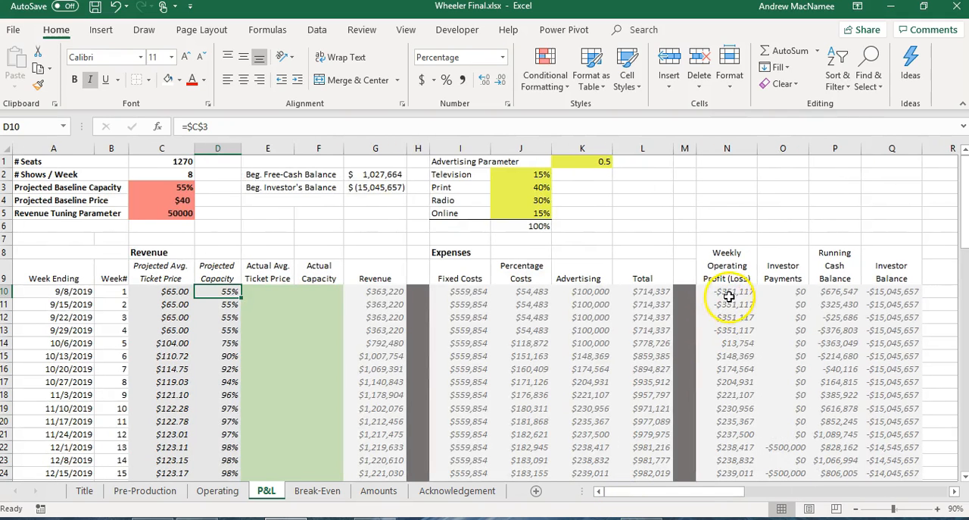
left_click(727, 292)
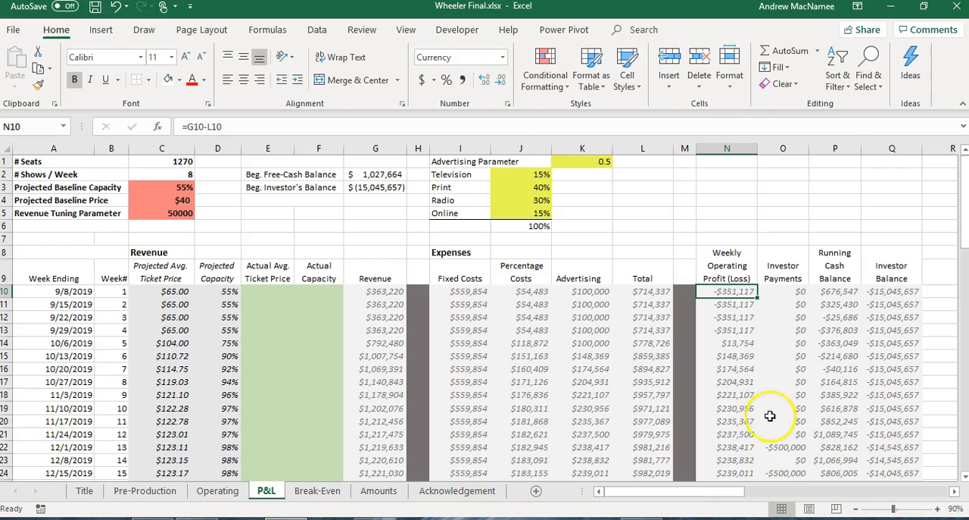
Fill the price-by-capacity grid S10:AE23 with a what-if data table using row input cell D10 and column input cell C10.
left_click_drag(727, 496, 876, 506)
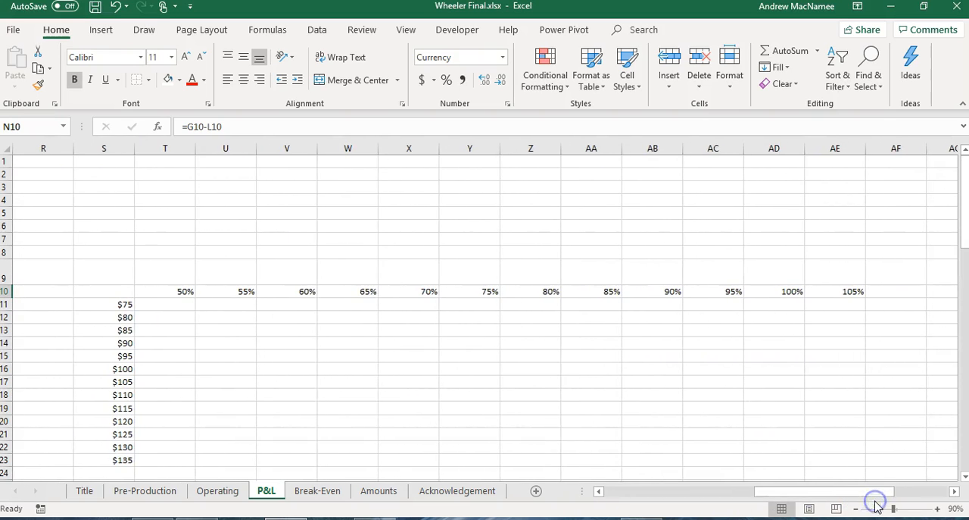
left_click(105, 294)
key("ctrl+a")
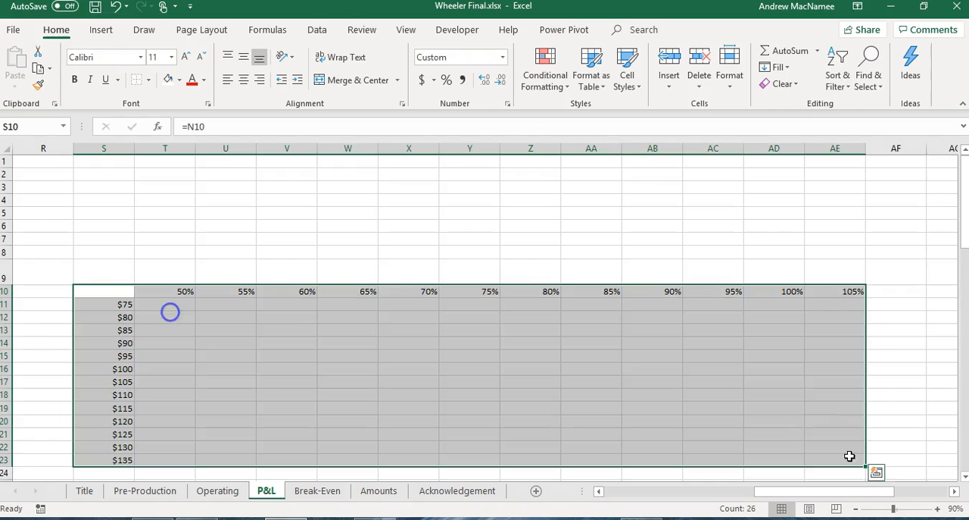
left_click(318, 30)
left_click(691, 76)
left_click(712, 139)
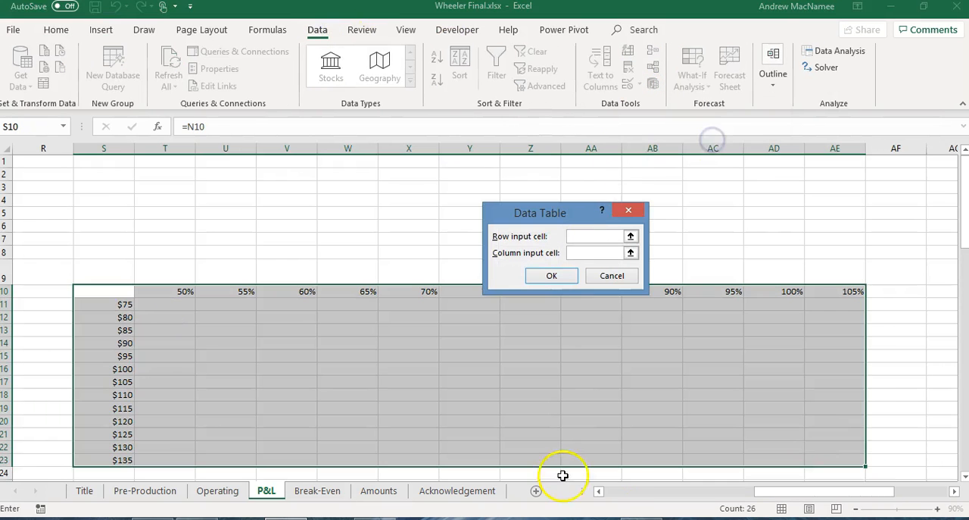
left_click(618, 490)
left_click(218, 291)
left_click(587, 252)
left_click(161, 291)
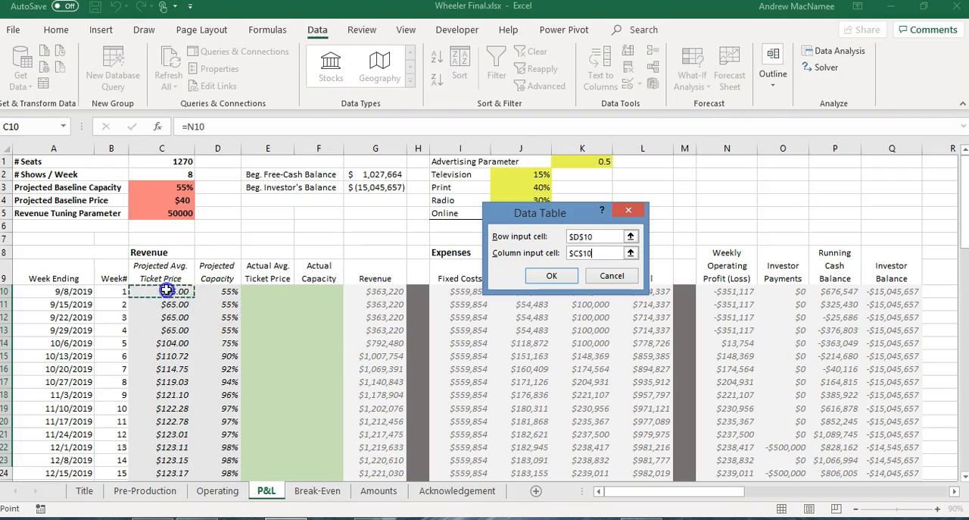
left_click(551, 276)
left_click_drag(636, 491, 773, 489)
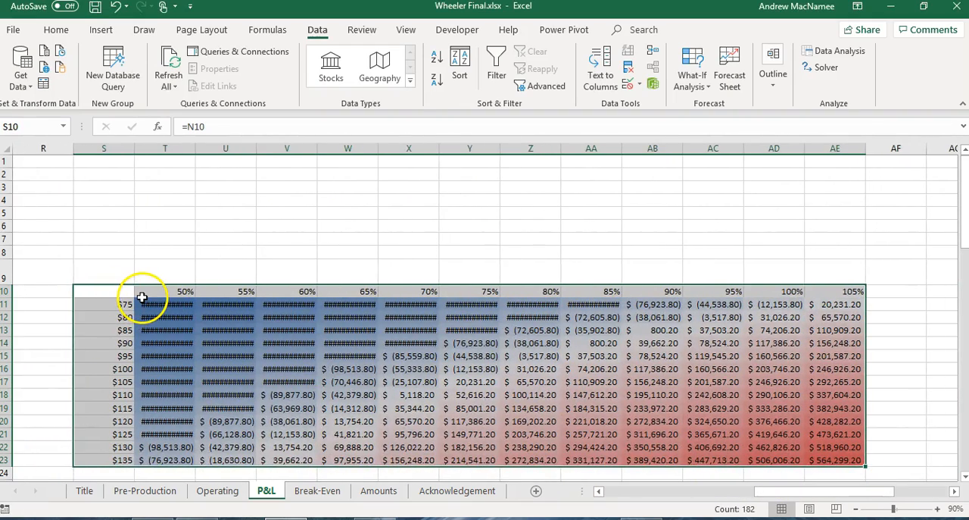
Look over the Break-Even sheet and the P&L sheet's advertising parameter, first-week operating profit and investor payment.
left_click(319, 492)
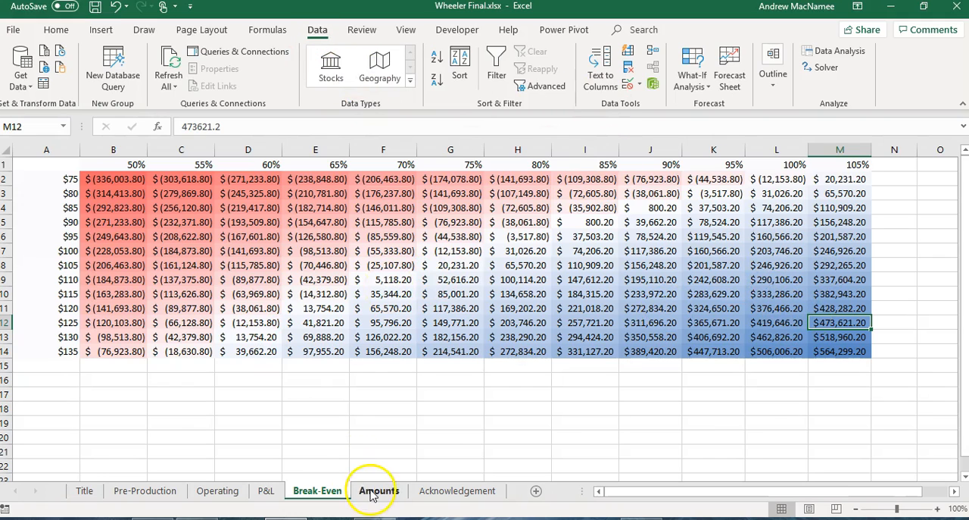
left_click(264, 490)
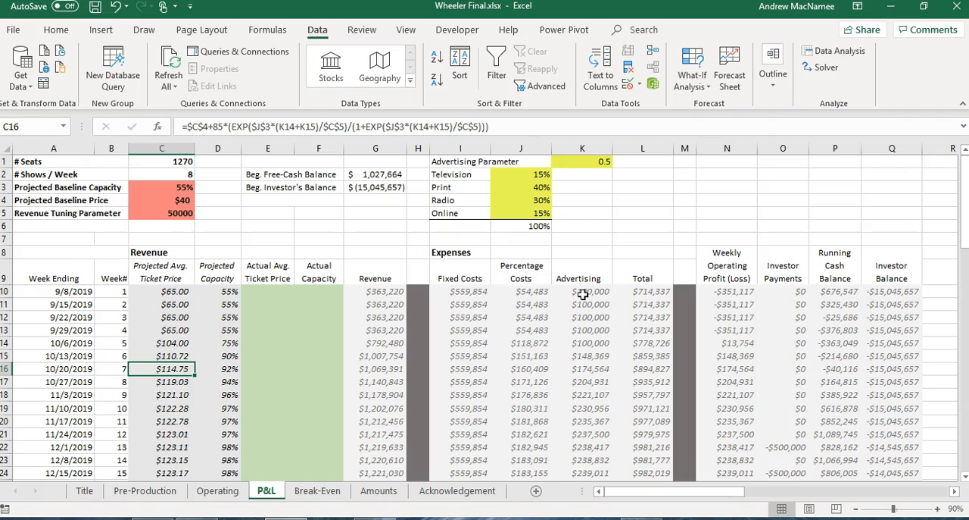
left_click(598, 163)
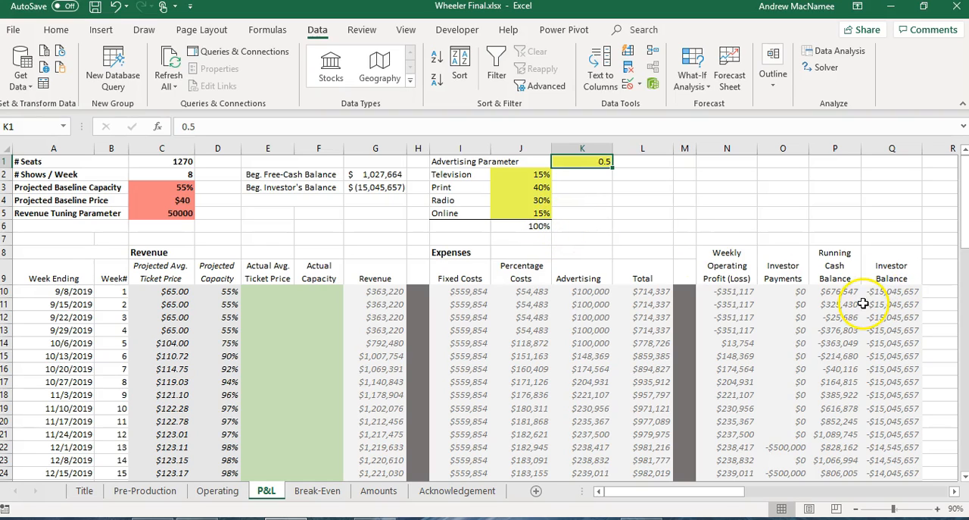
left_click(726, 294)
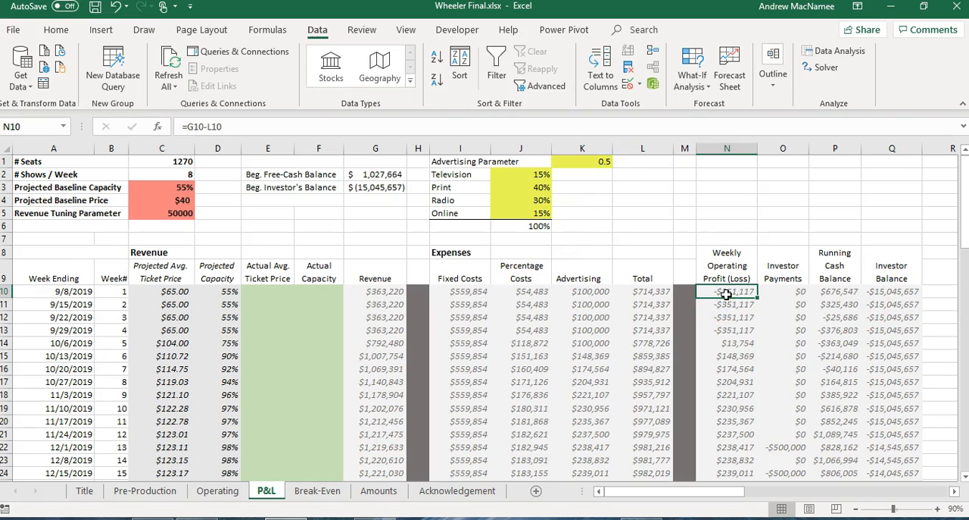
key("Right")
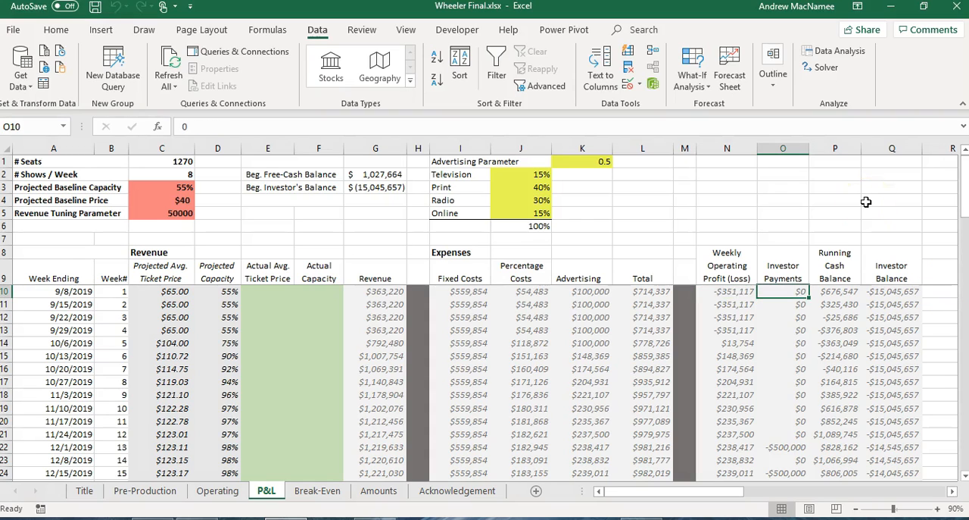
Inspect the week 75 row of the P&L sheet and the combined balance formula in R84.
left_click_drag(965, 187, 965, 194)
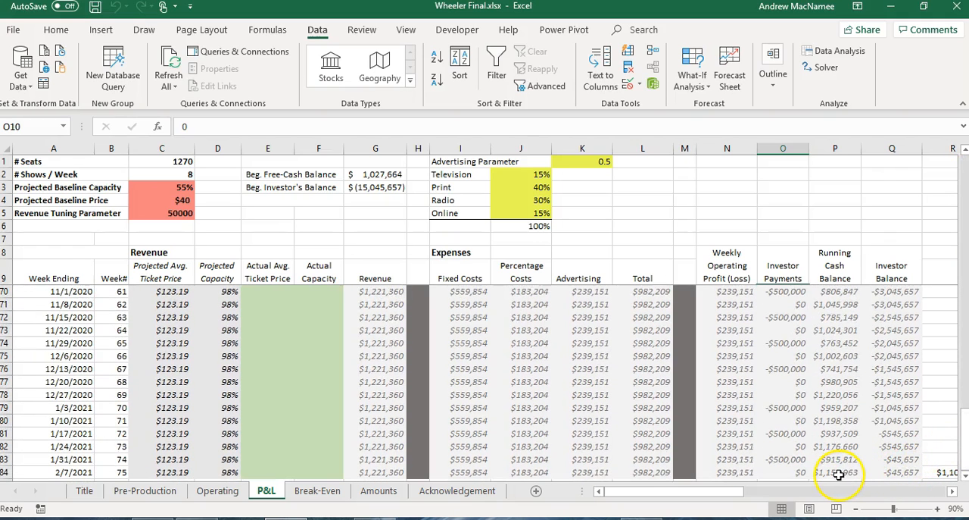
left_click_drag(731, 496, 748, 496)
left_click(869, 472)
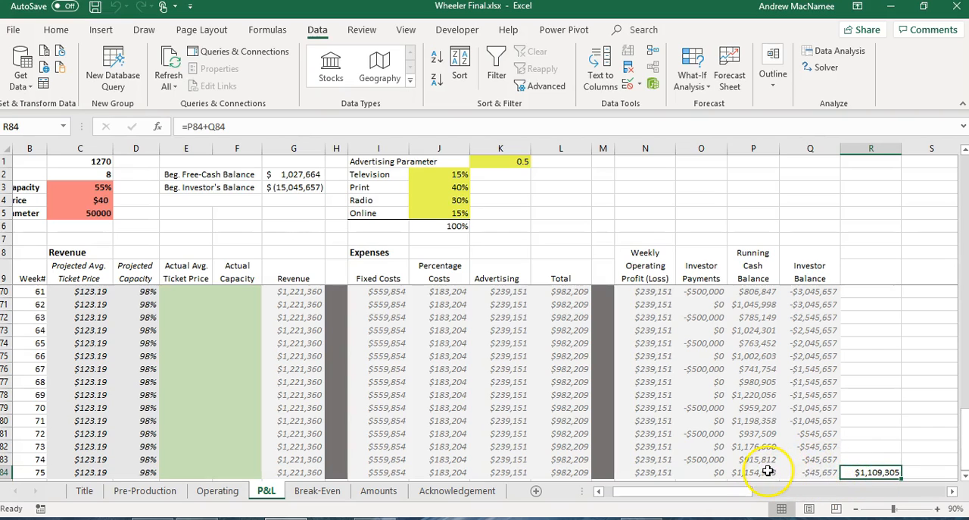
left_click_drag(735, 492, 697, 492)
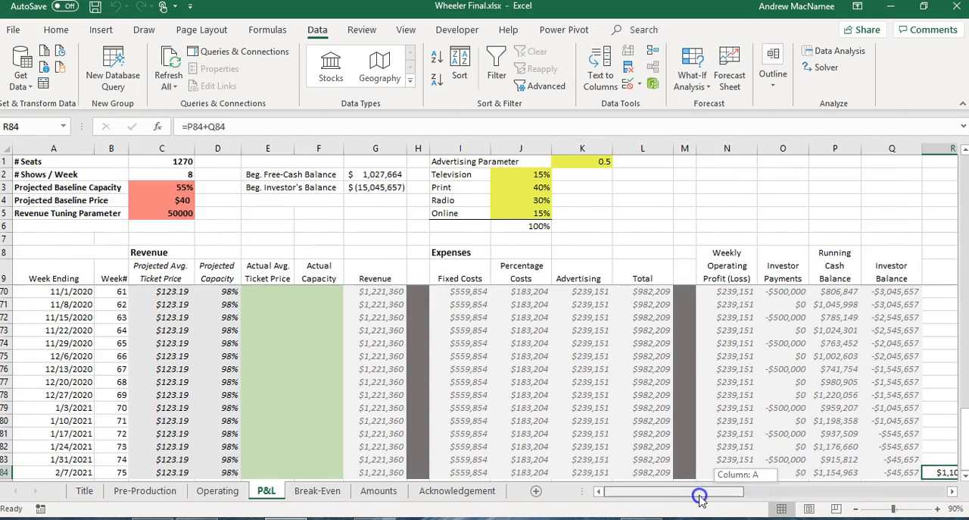
Run Solver with GRG Nonlinear to maximize R84 by changing K1 and J2:J5 under the existing constraints, keeping the solution with an Answer report.
left_click(827, 68)
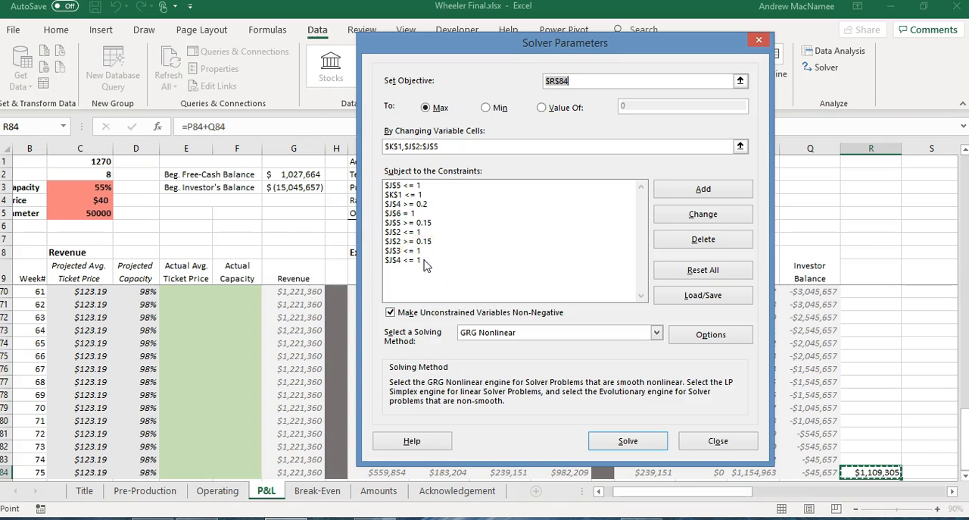
left_click(576, 48)
left_click_drag(576, 50, 761, 202)
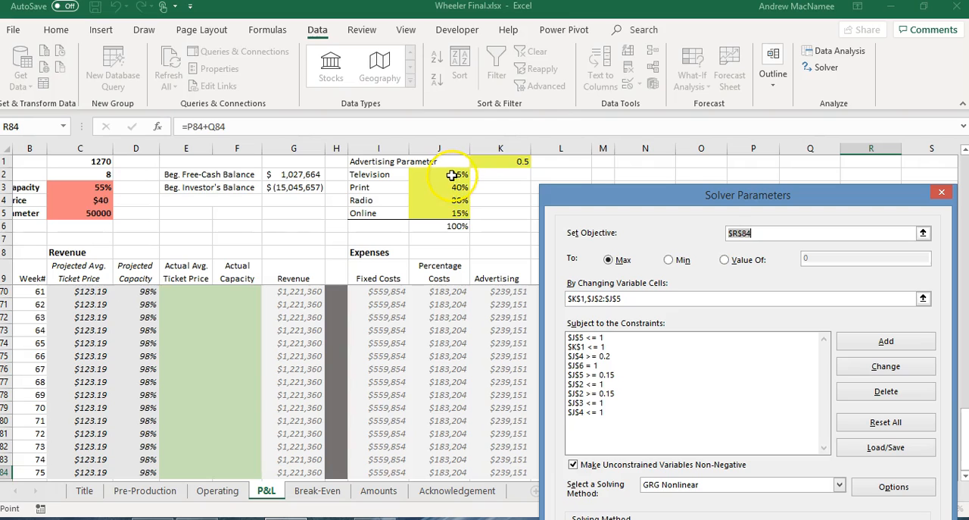
left_click_drag(701, 195, 469, 76)
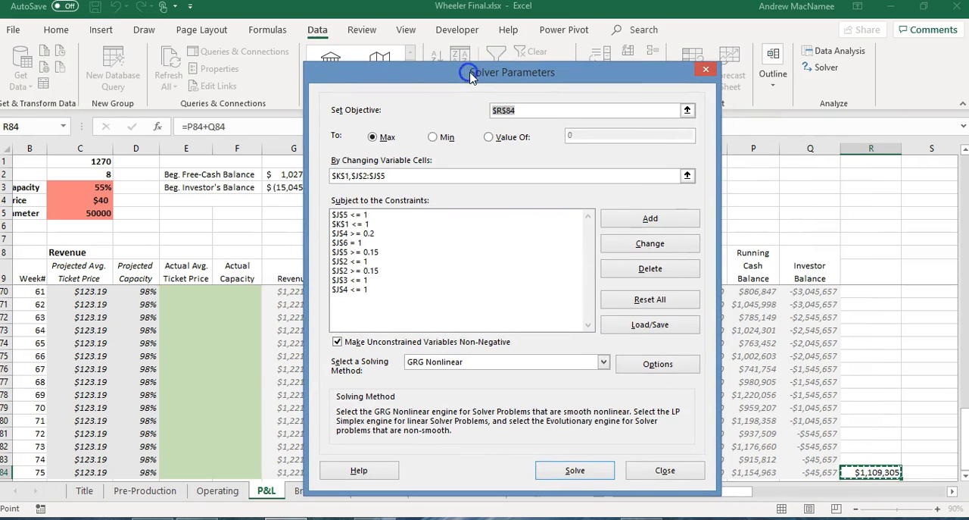
left_click(575, 471)
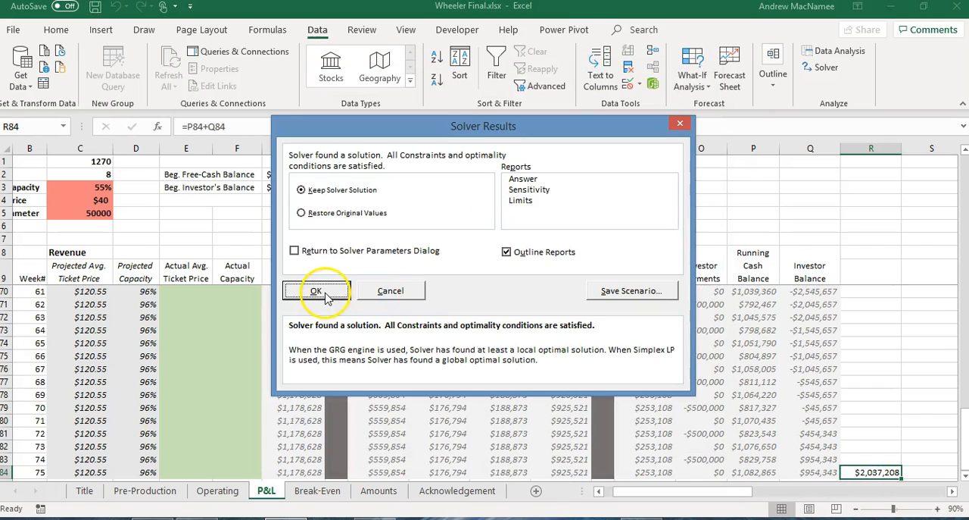
left_click(522, 179)
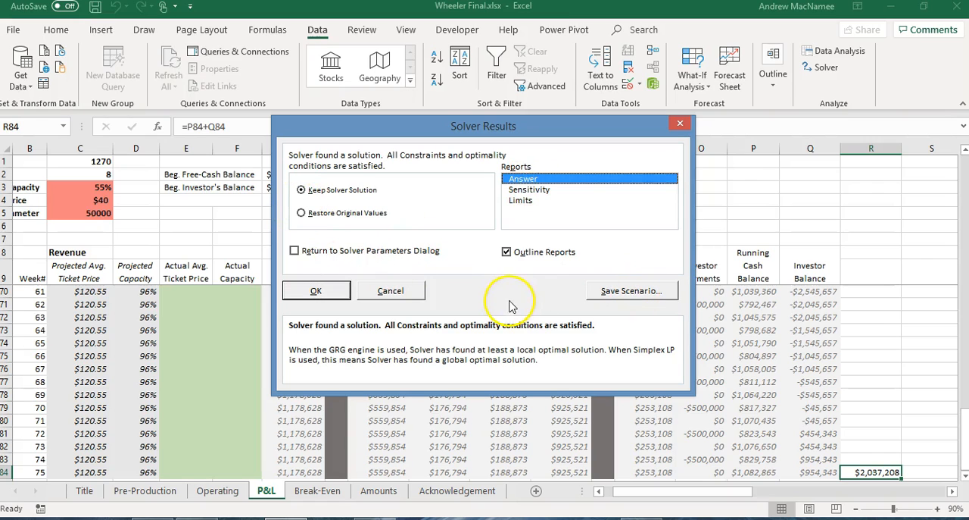
left_click(297, 293)
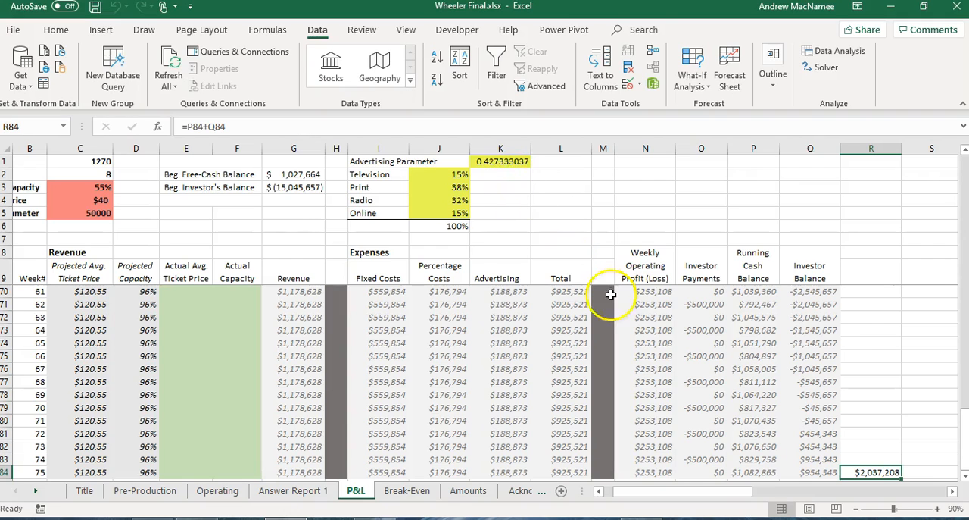
Examine the optimized final weeks of the P&L sheet, checking the week 72 investor balance and its row.
mouse_move(965, 436)
left_mouse_down()
mouse_move(965, 368)
mouse_move(965, 444)
left_mouse_up()
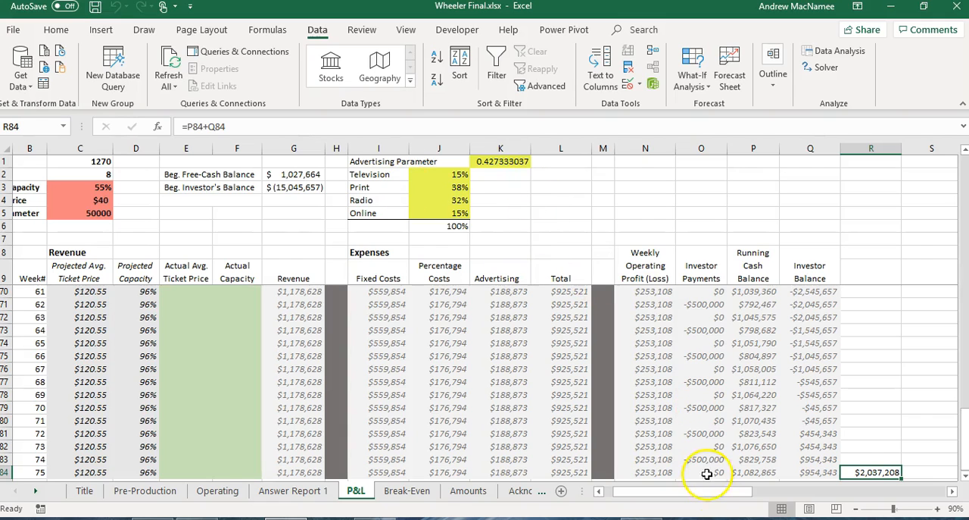
left_click_drag(716, 493, 677, 496)
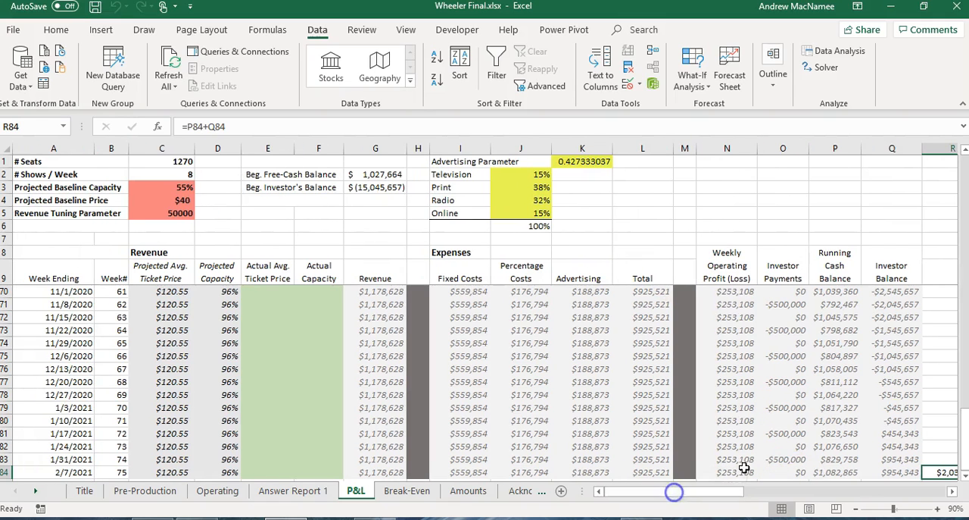
left_click(894, 434)
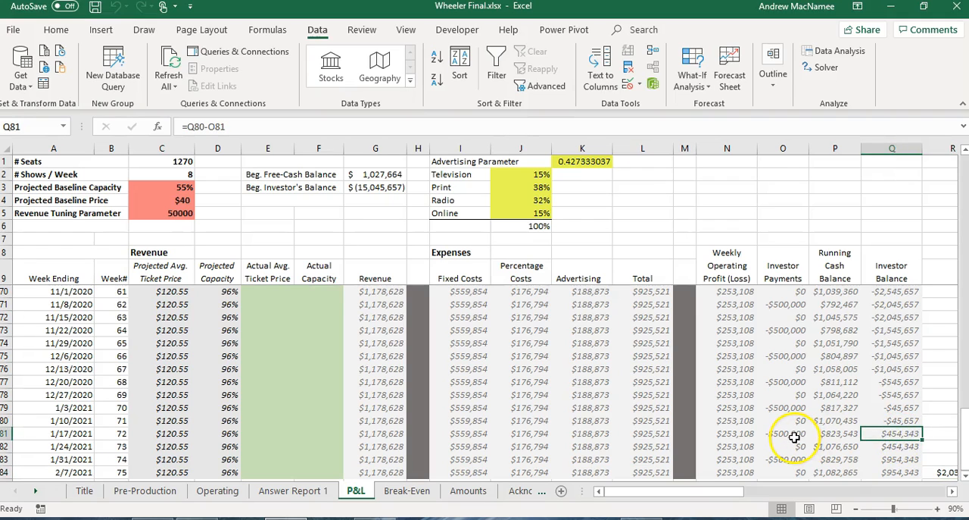
left_click(349, 441)
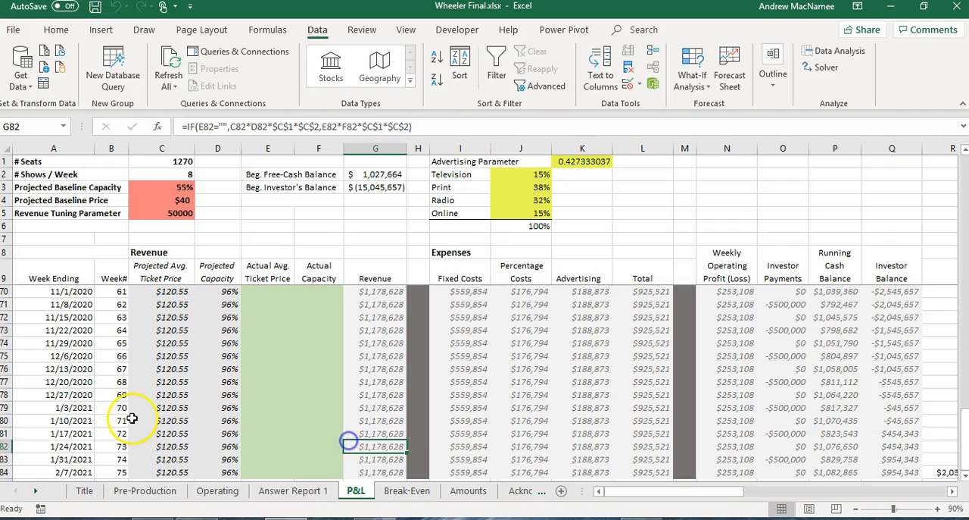
double_click(6, 429)
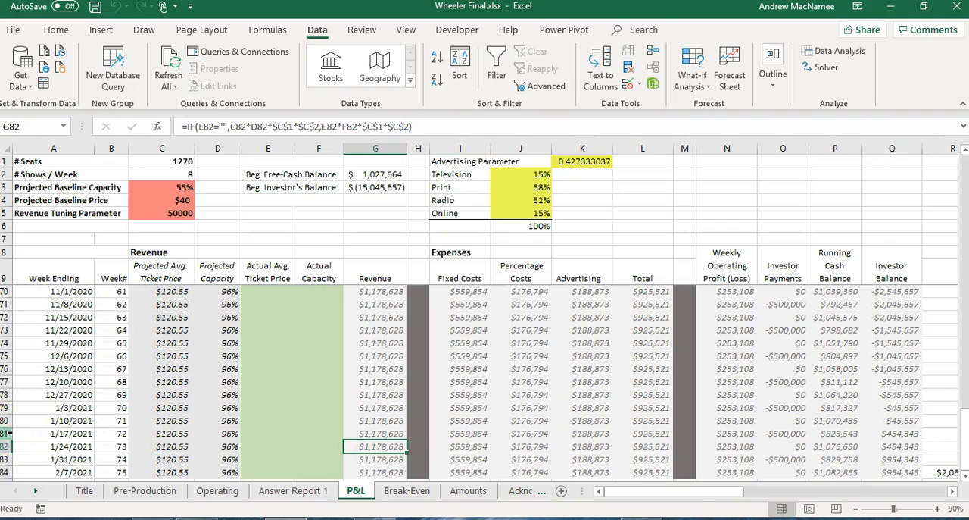
left_click(6, 433)
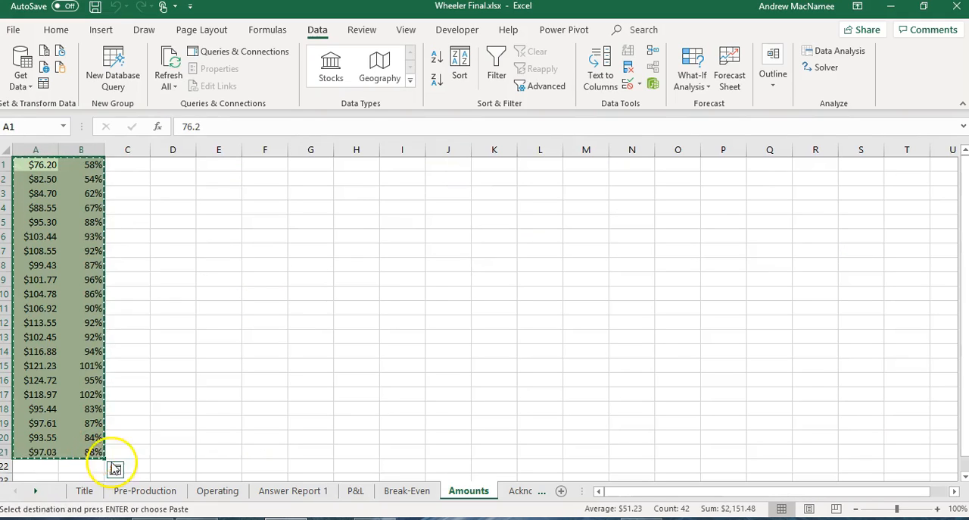
Paste the copied actual ticket prices and capacities as values into the P&L sheet starting at E10.
left_click(357, 491)
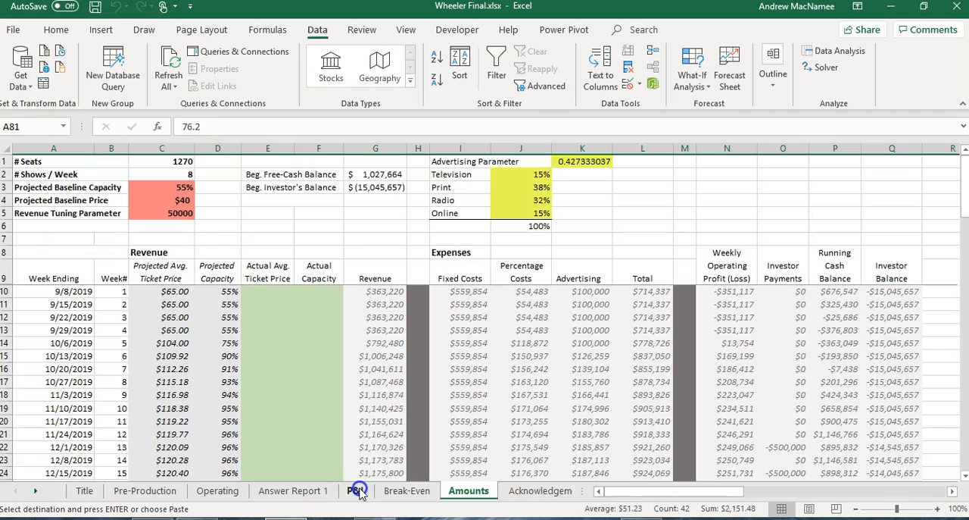
left_click(256, 294)
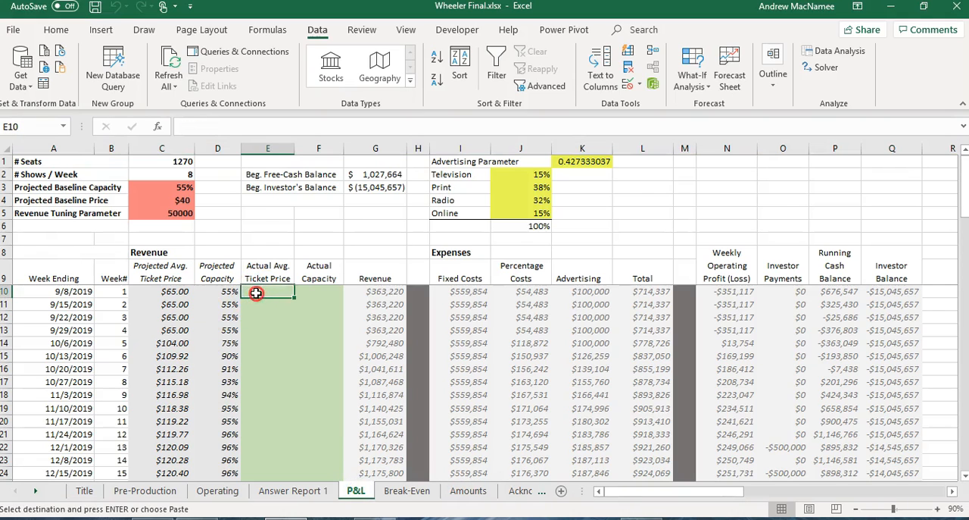
right_click(256, 293)
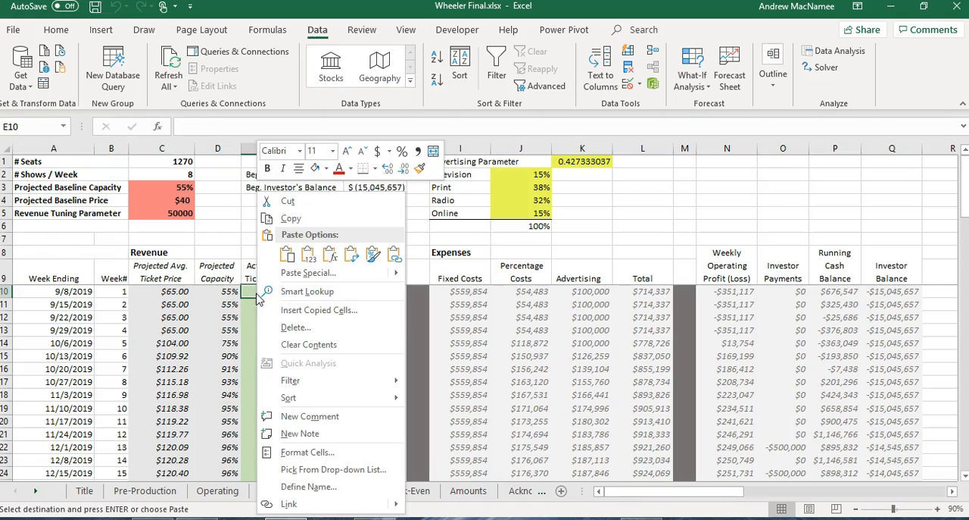
left_click(308, 258)
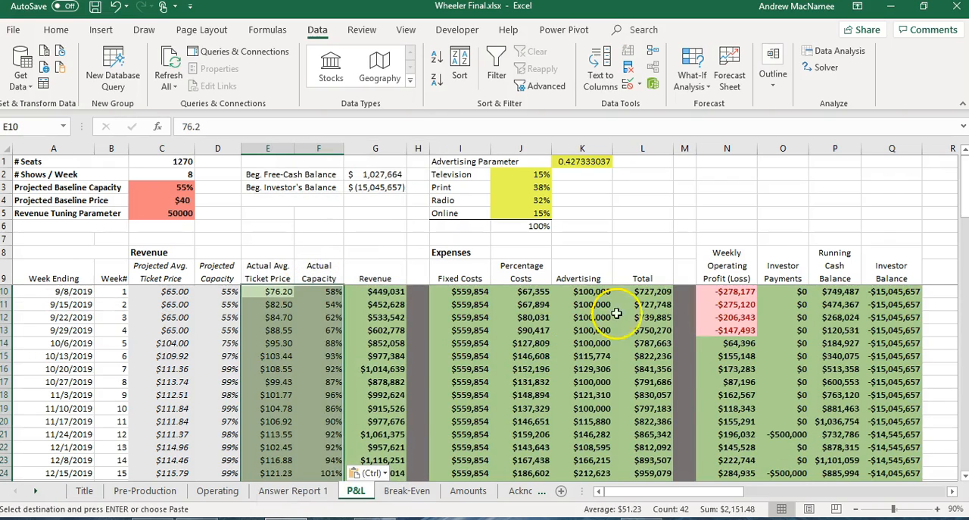
Rerun Solver with GRG Nonlinear to maximize R84 by changing K1 and J2:J5, keeping the solution and adding an Answer report.
left_click_drag(965, 198, 965, 207)
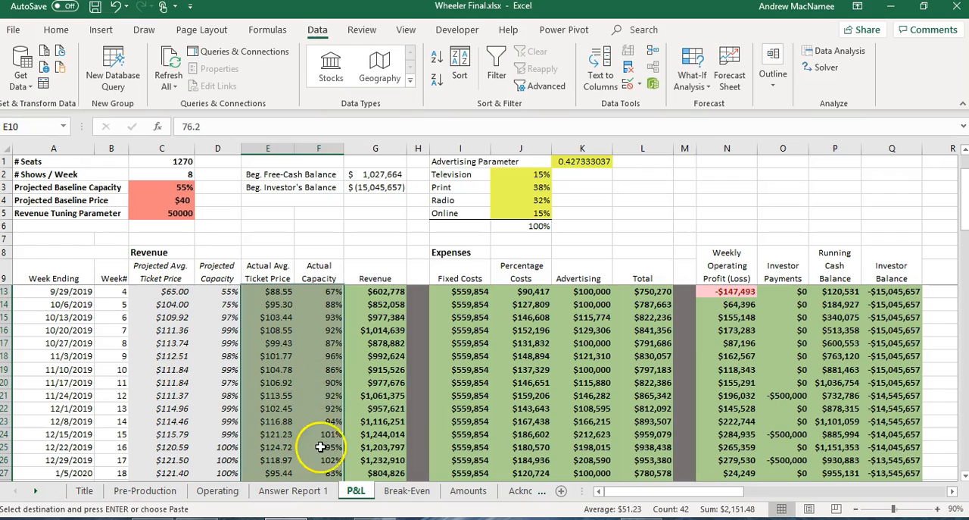
left_click_drag(965, 209, 965, 326)
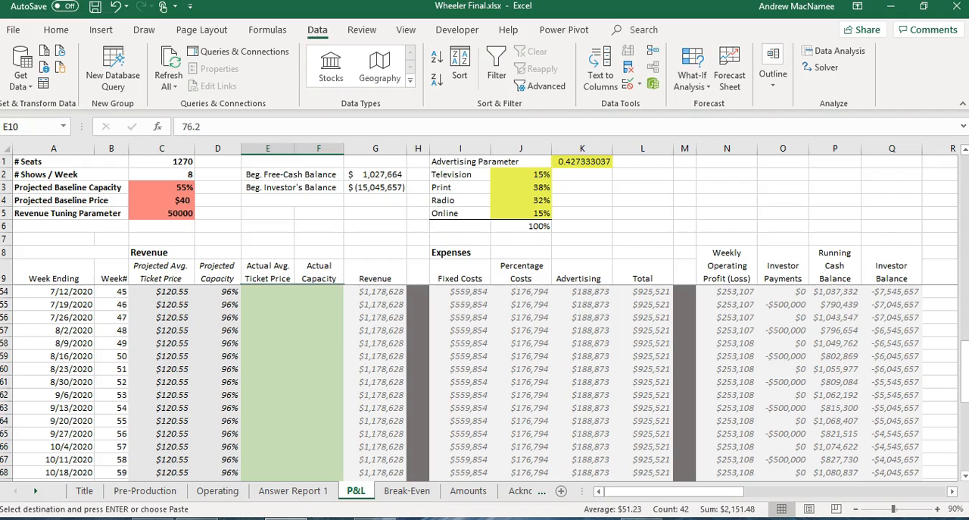
left_click_drag(964, 397, 964, 404)
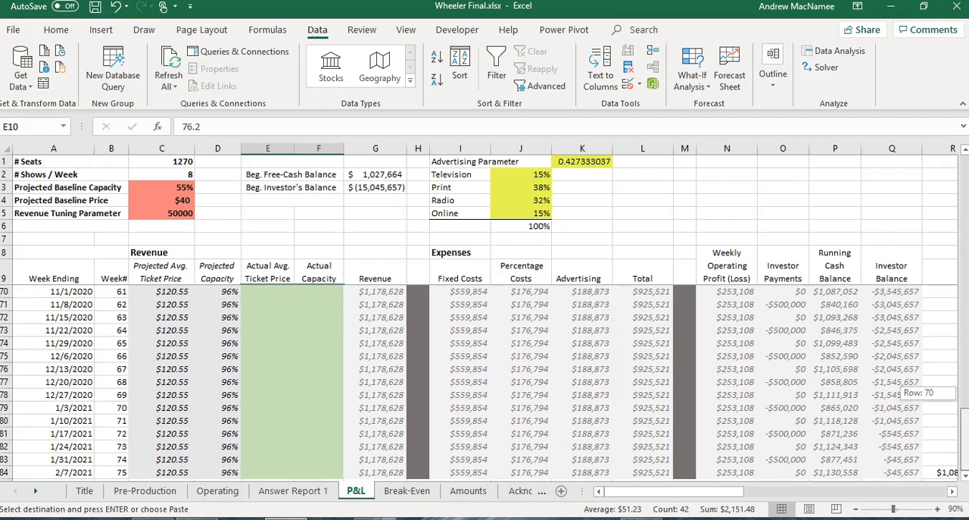
left_click(953, 475)
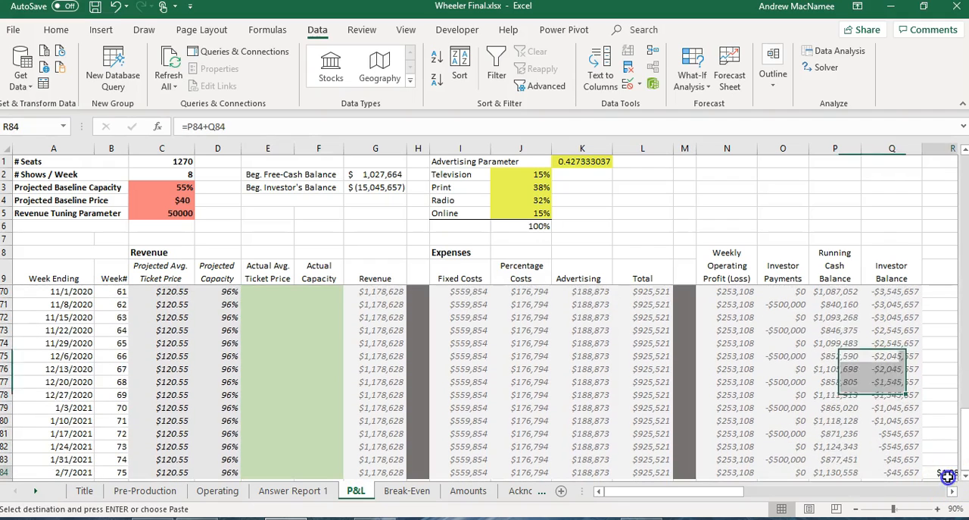
left_click(819, 69)
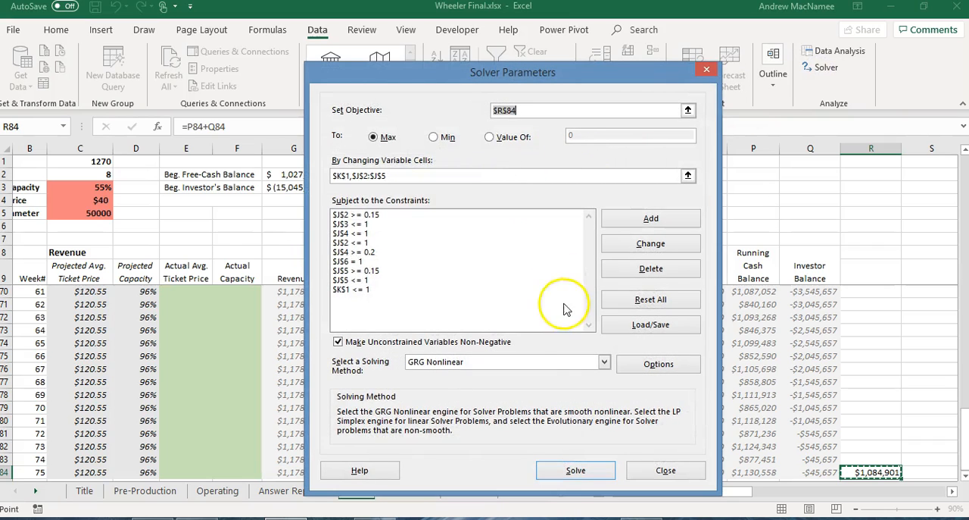
left_click(575, 469)
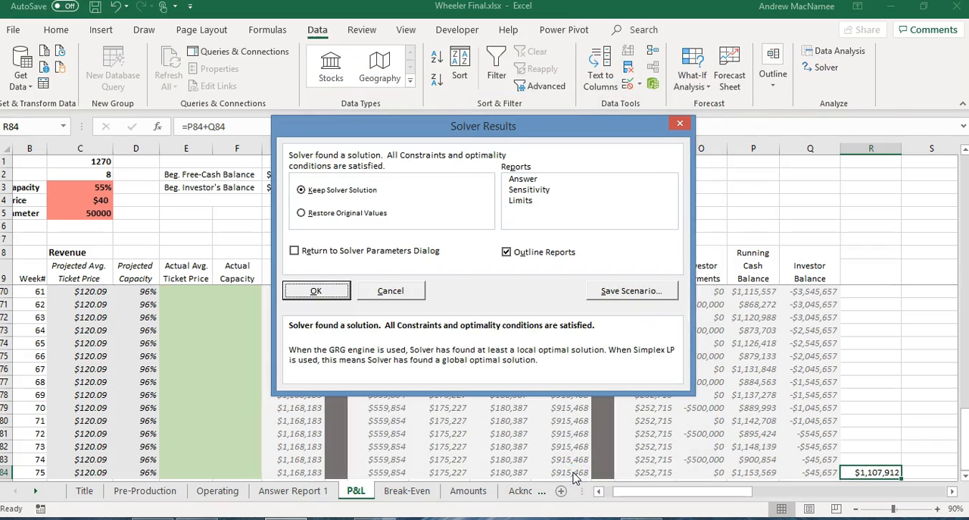
left_click(526, 180)
left_click(318, 291)
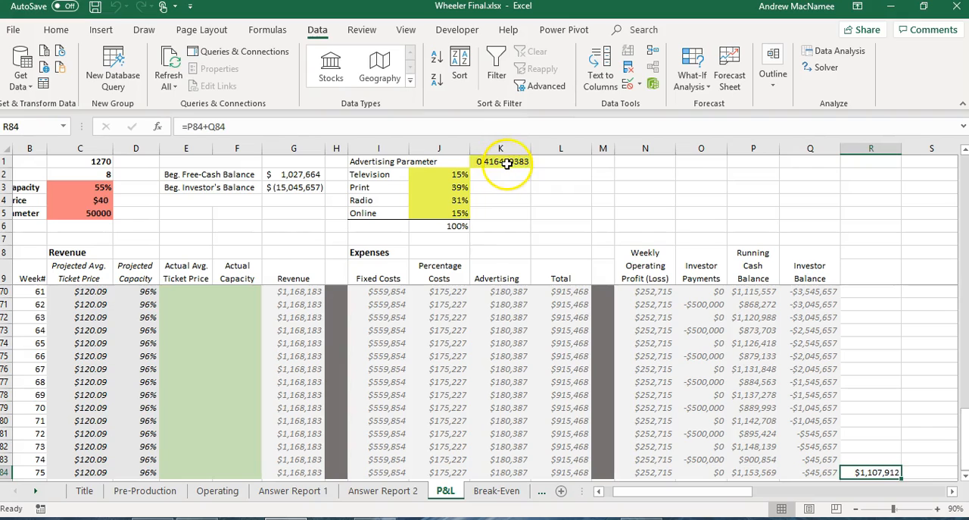
Check the advertising parameter in K1 and compare the objective, variable cells and constraints in Answer Report 1 and Answer Report 2.
left_click(502, 162)
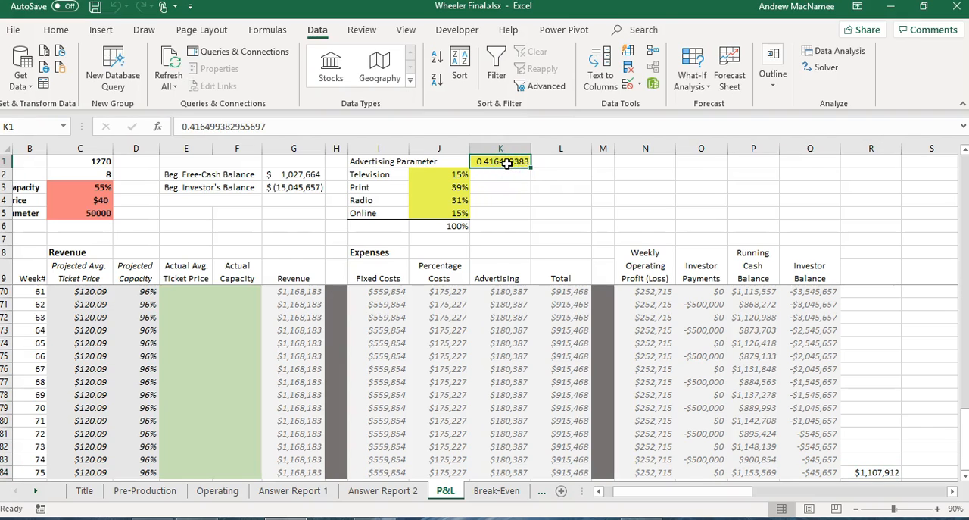
left_click(312, 491)
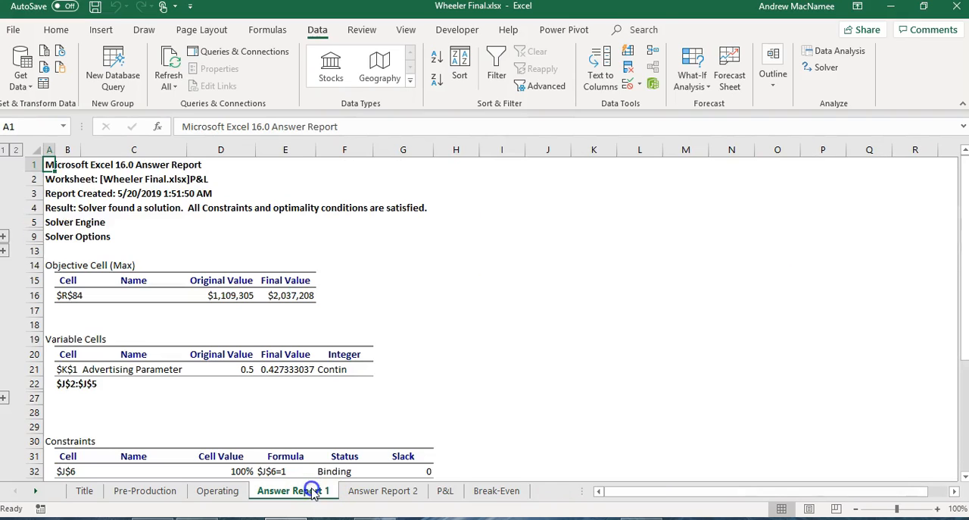
left_click_drag(962, 223, 963, 233)
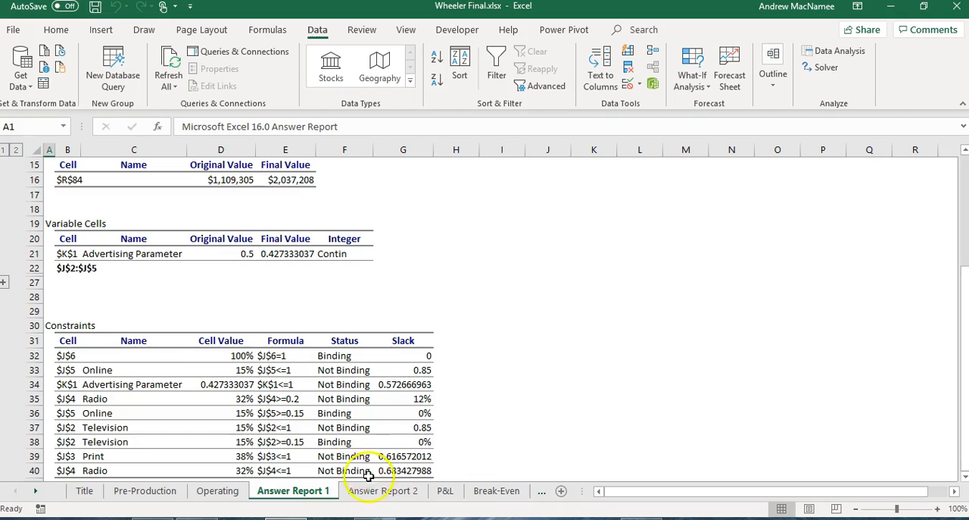
left_click(392, 494)
left_click(301, 491)
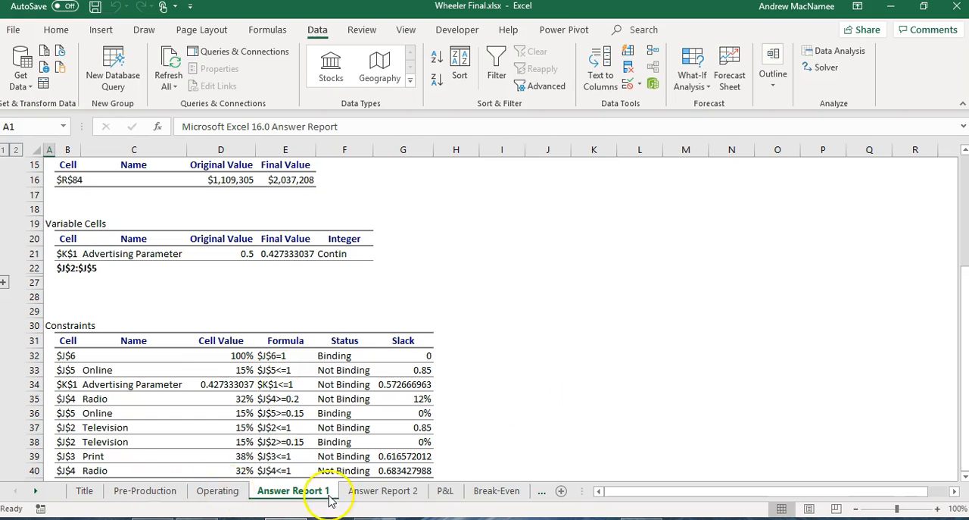
left_click(382, 490)
Review the first weeks of the P&L sheet and show the Acknowledgement sheet at the end of the workbook.
left_click(446, 493)
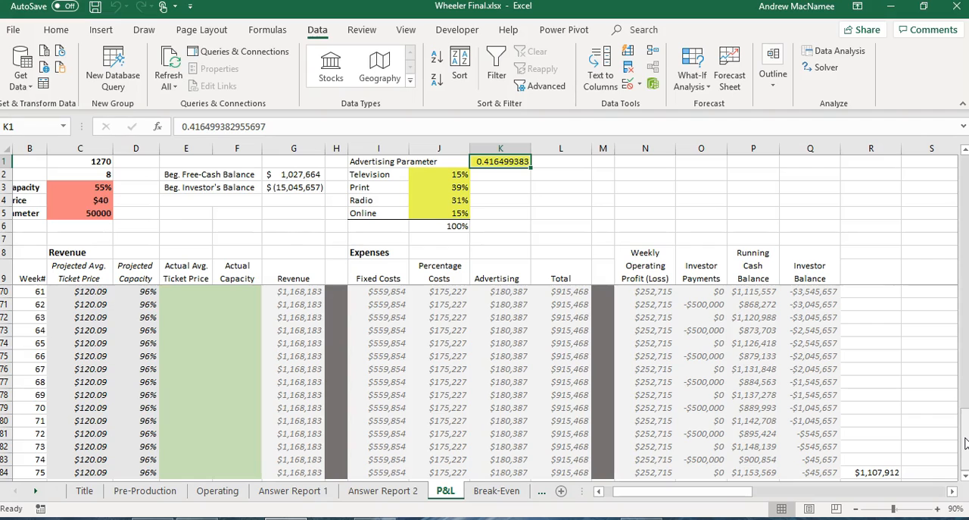
left_click_drag(965, 443, 966, 176)
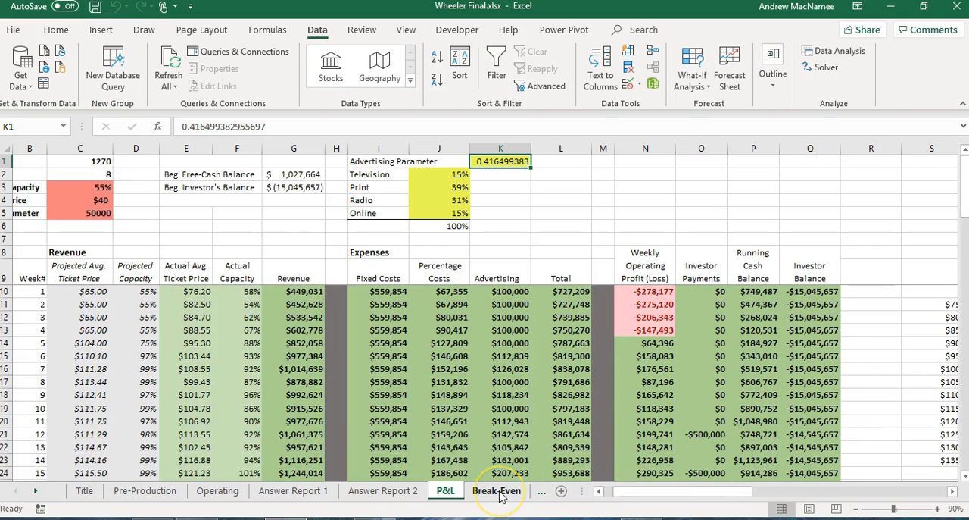
left_click(540, 492)
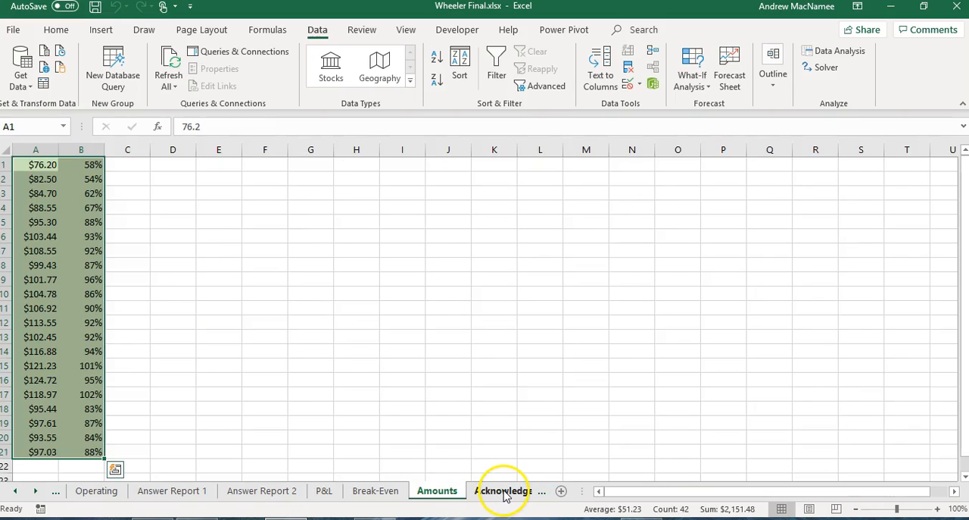
left_click(504, 491)
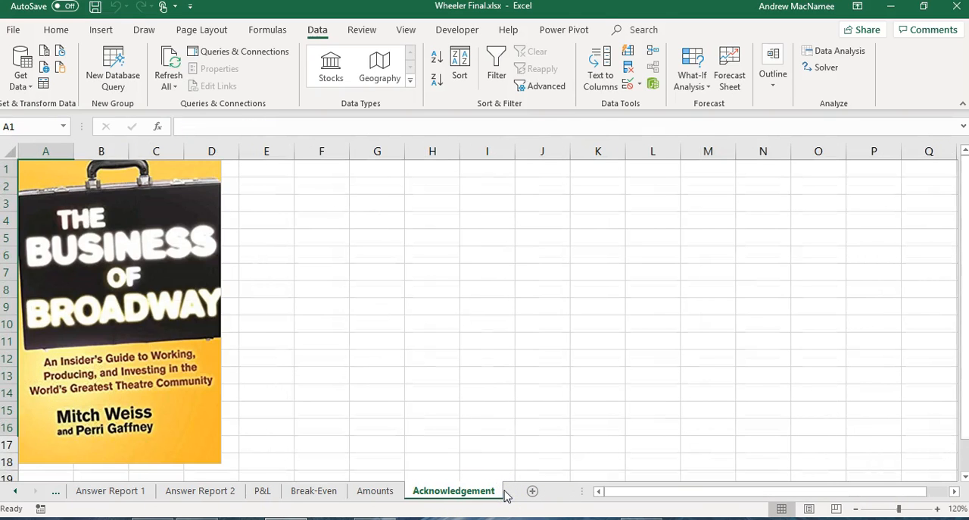